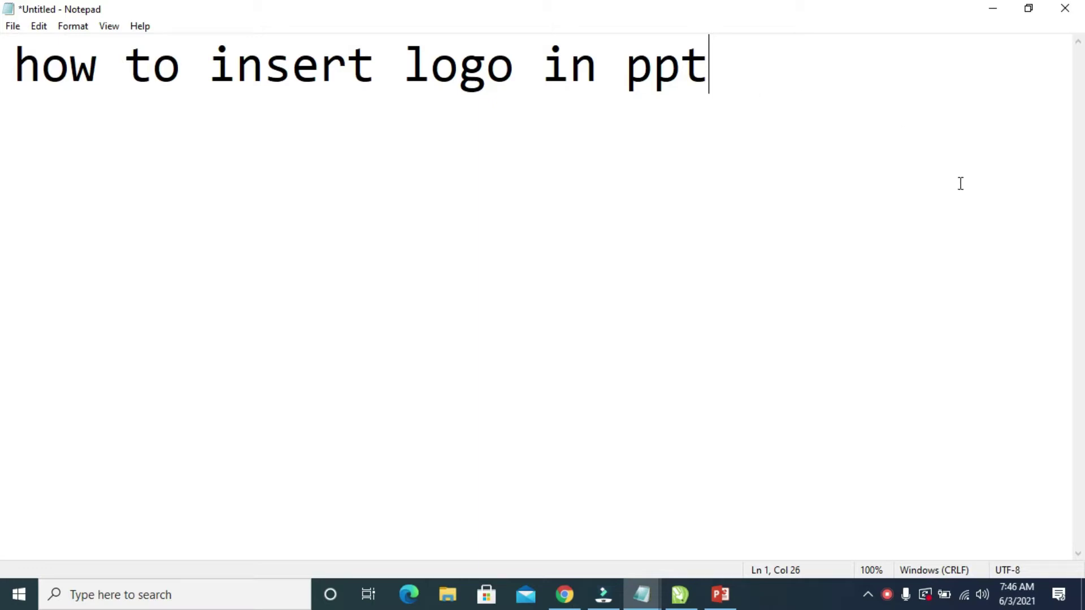
# Switch from the Notepad note to the Photo Album presentation in PowerPoint
pyautogui.click(731, 600)
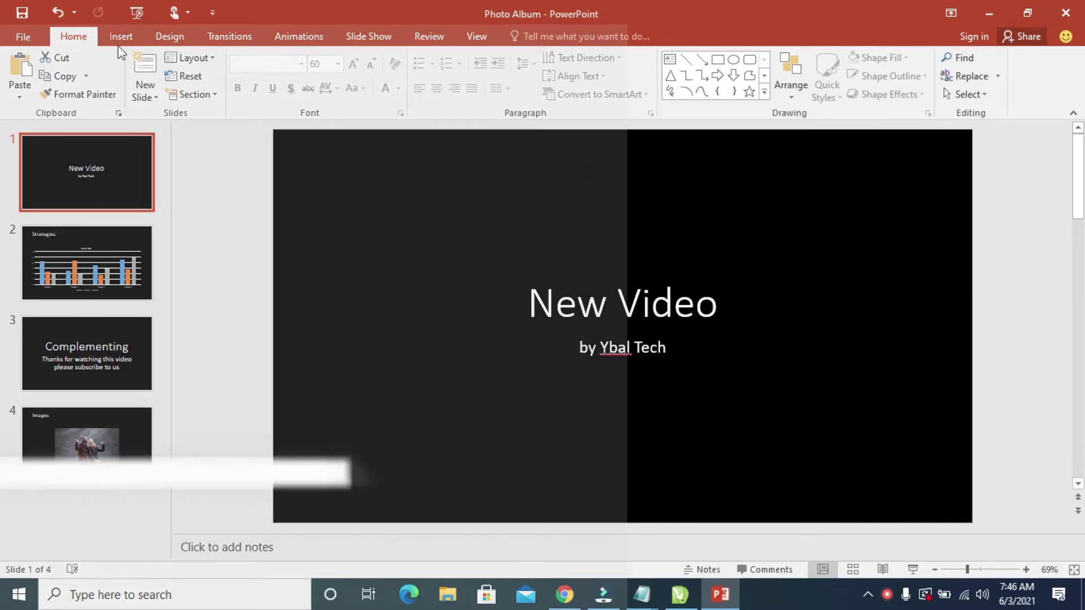
# Insert the Tecno-Mobile-300x157 picture from Downloads onto the 'New Video' title slide
pyautogui.click(119, 40)
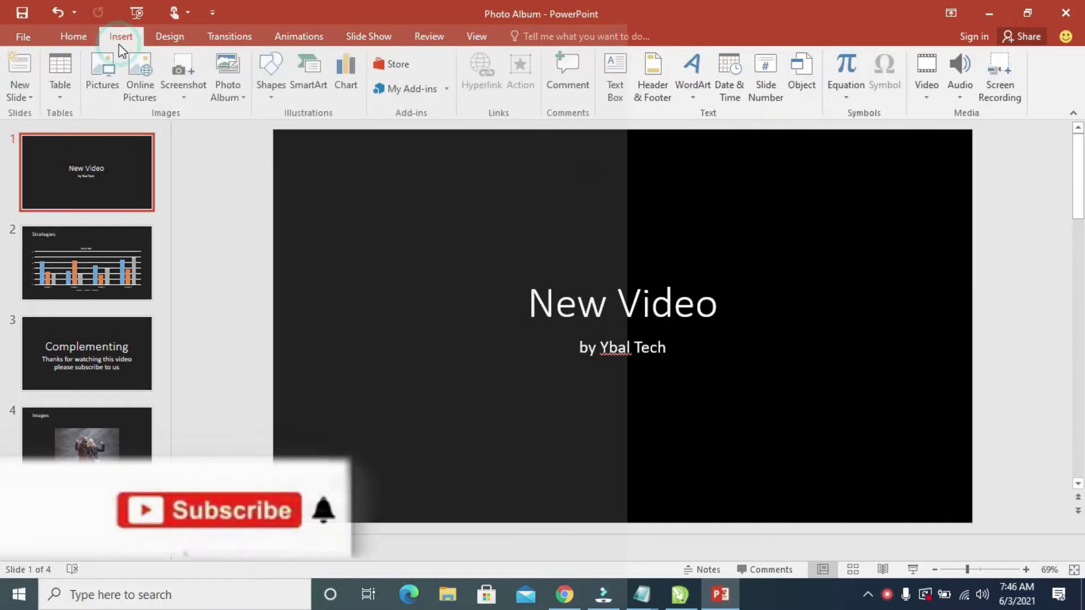
pyautogui.click(102, 77)
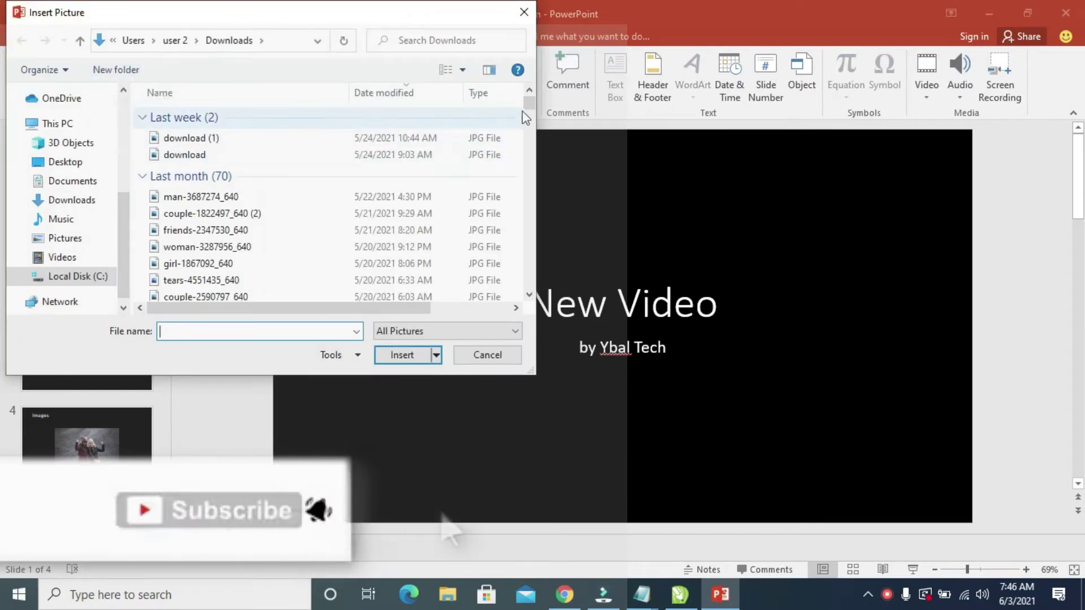
pyautogui.moveTo(529, 108); pyautogui.dragTo(531, 279)
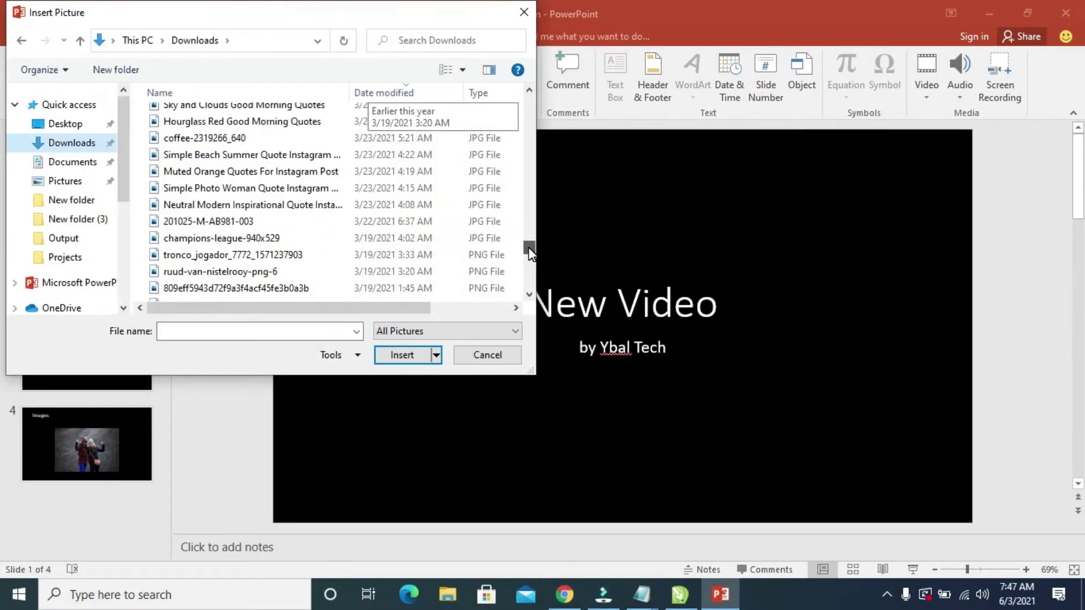
pyautogui.moveTo(527, 246); pyautogui.dragTo(528, 272)
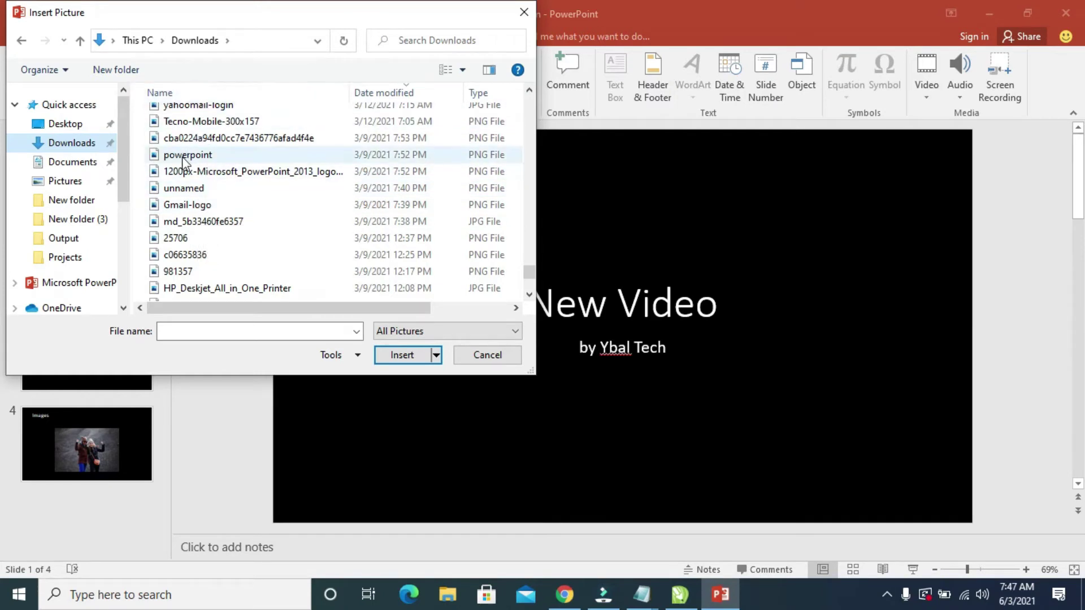
pyautogui.click(230, 124)
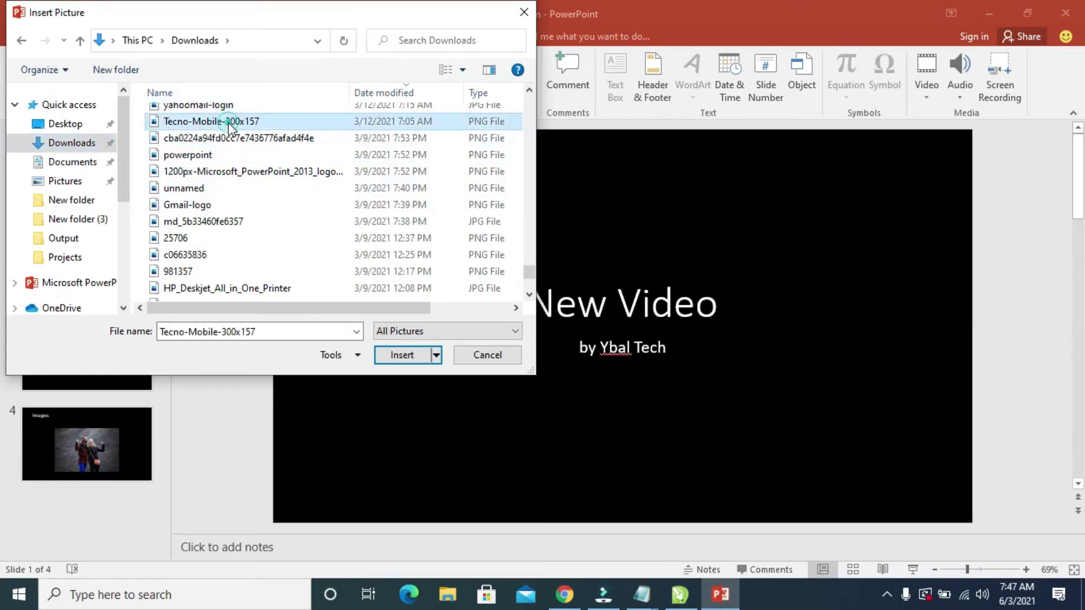
pyautogui.click(402, 355)
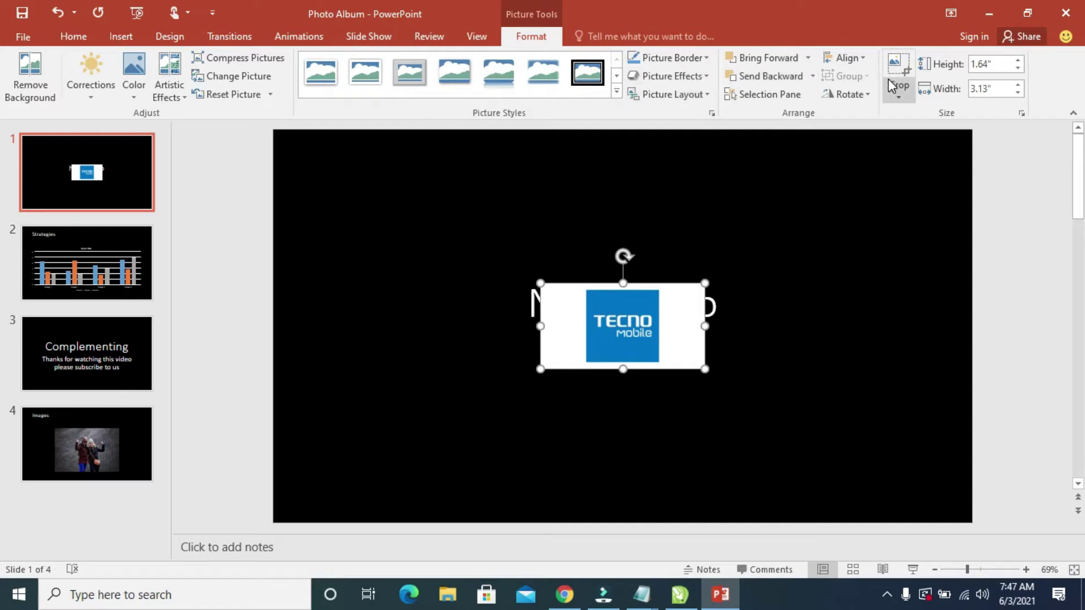
# Crop the right, left and top of the Tecno picture to its blue square, about 1.36" by 1.41"
pyautogui.click(898, 95)
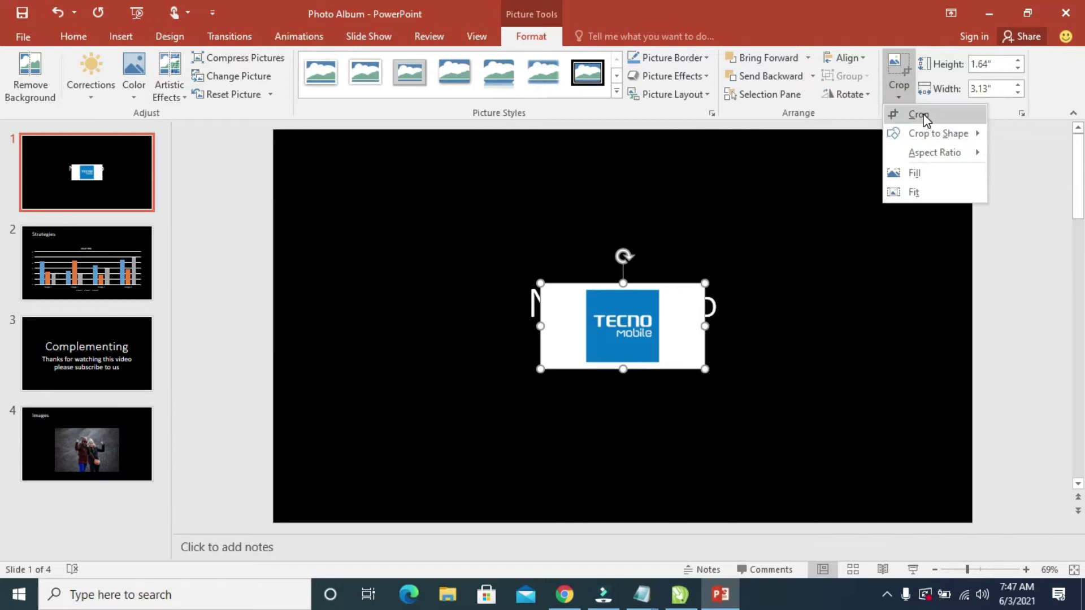
pyautogui.click(925, 116)
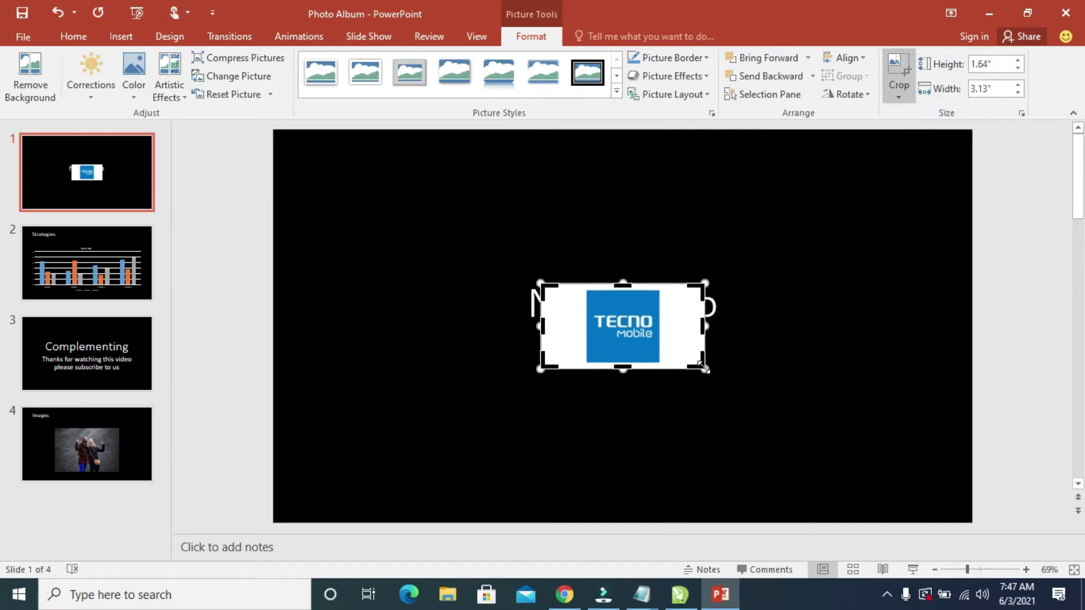
pyautogui.moveTo(704, 366); pyautogui.dragTo(659, 363)
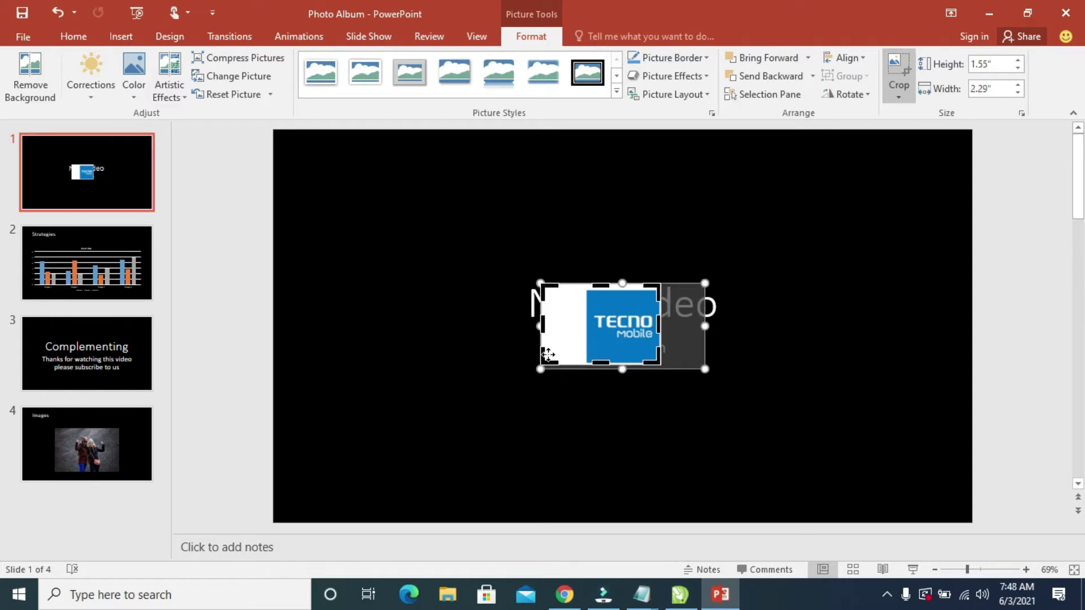
pyautogui.moveTo(542, 357); pyautogui.dragTo(584, 360)
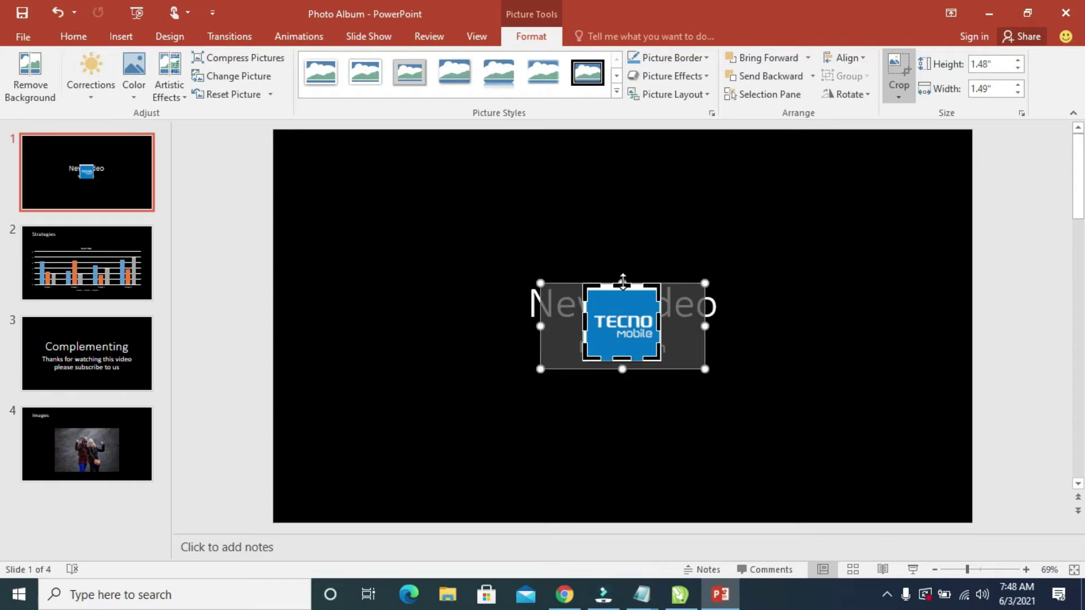
pyautogui.moveTo(622, 286); pyautogui.dragTo(621, 291)
pyautogui.moveTo(583, 325); pyautogui.dragTo(588, 326)
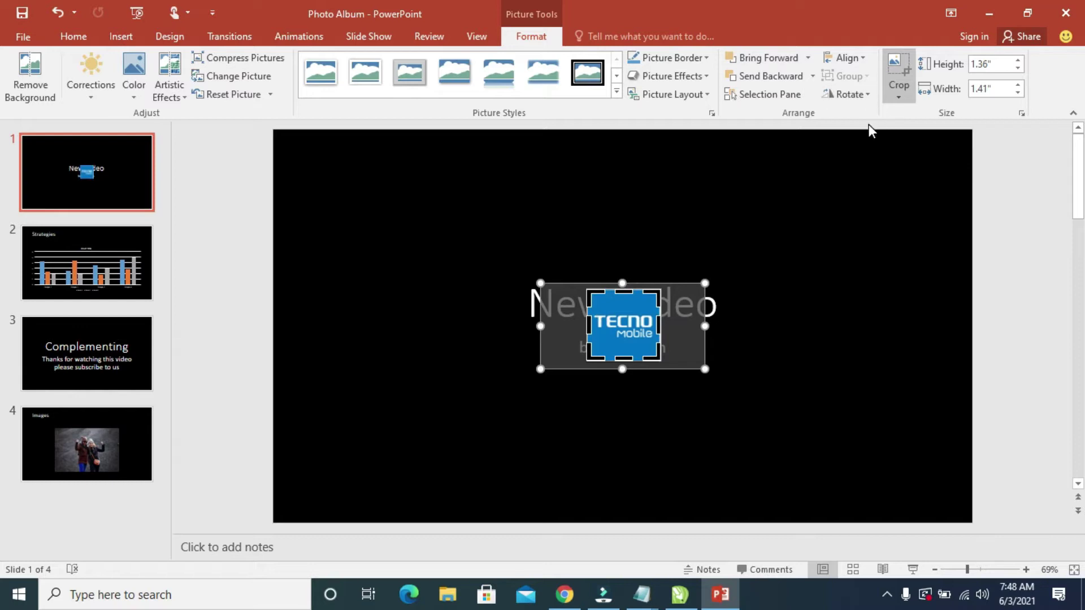
pyautogui.click(846, 174)
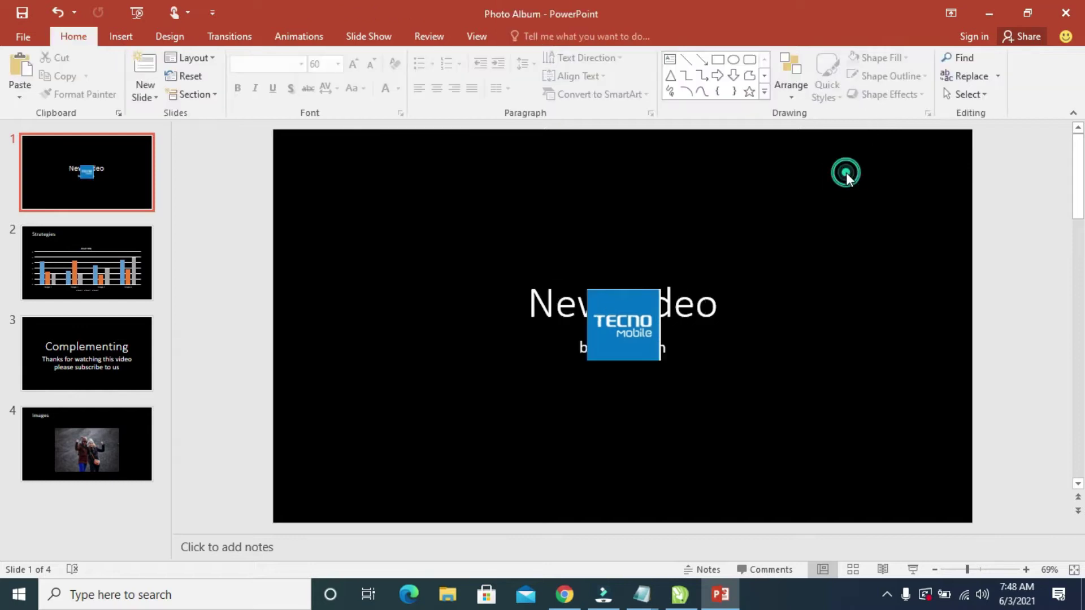
# Resize the cropped Tecno logo to 0.97" by 1" in the title slide's top-right corner
pyautogui.click(628, 325)
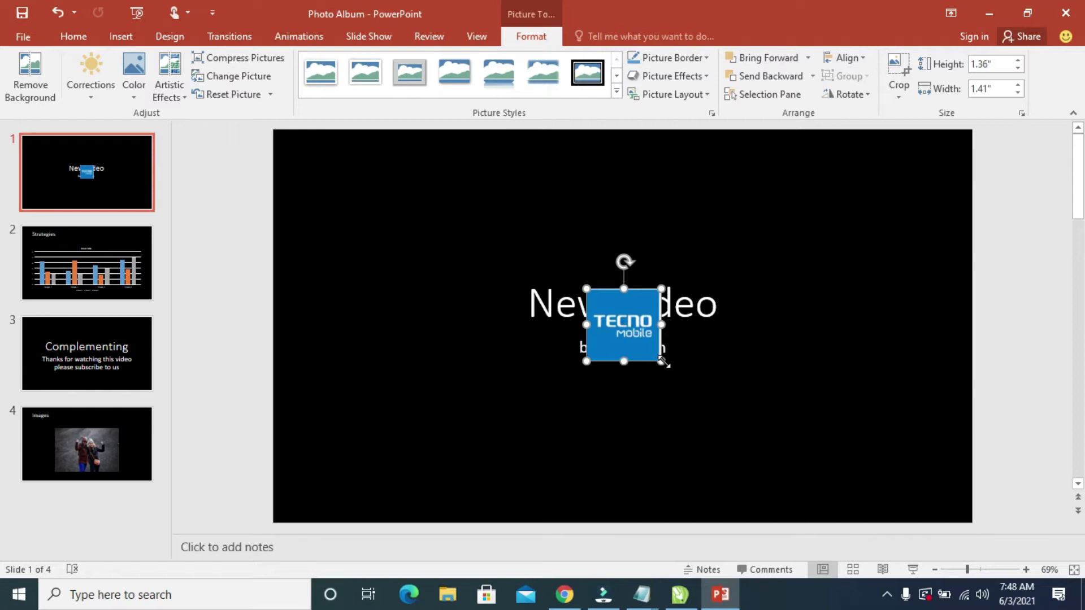
pyautogui.moveTo(662, 361); pyautogui.dragTo(906, 198)
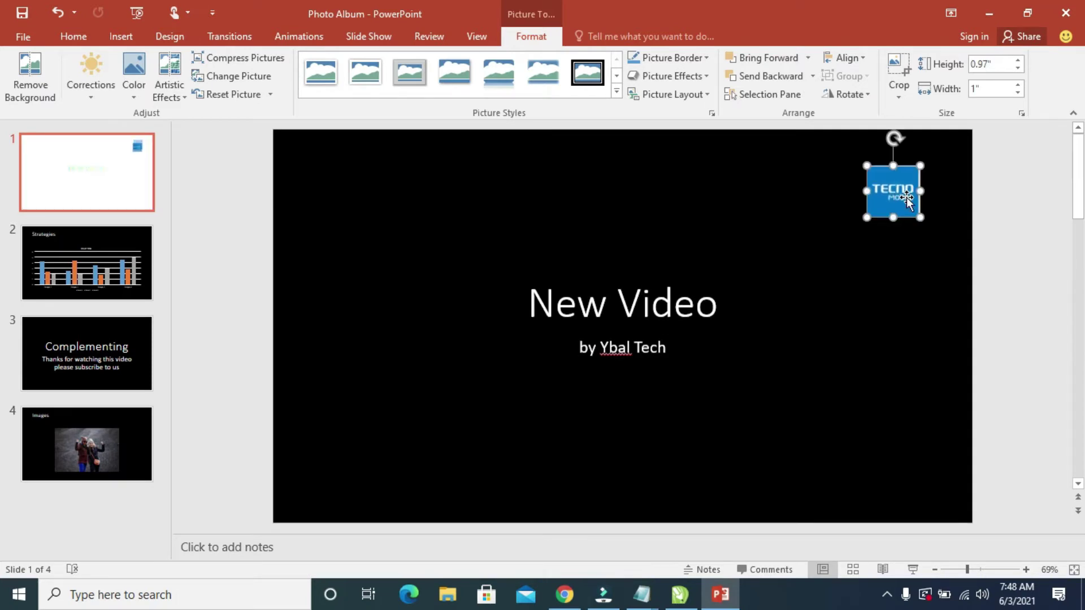
pyautogui.click(1027, 215)
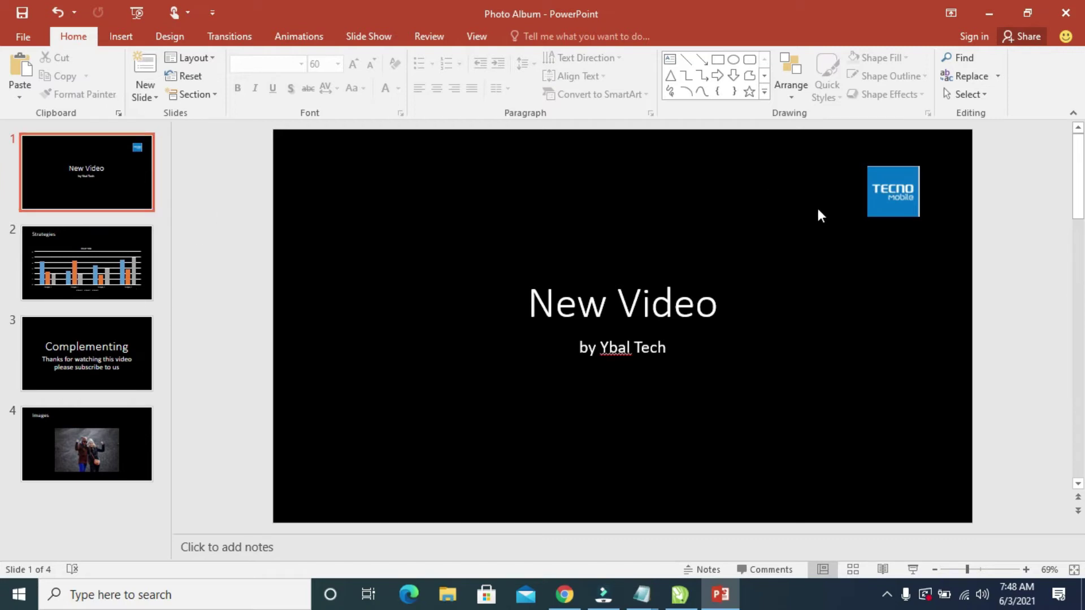
# Delete the Tecno logo from the title slide and bring up the View ribbon
pyautogui.click(877, 207)
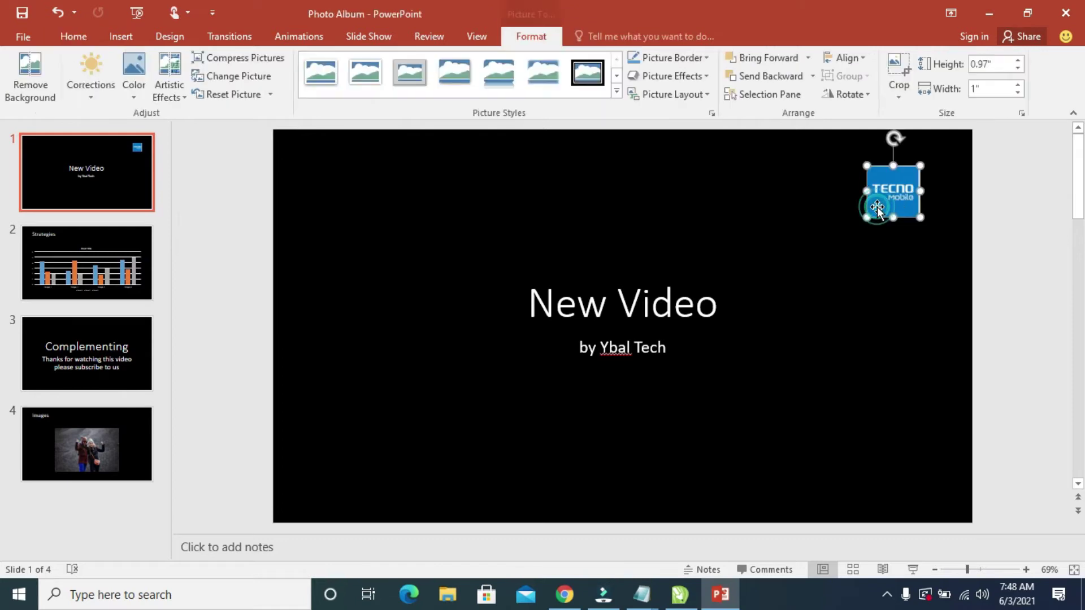
pyautogui.press('Delete')
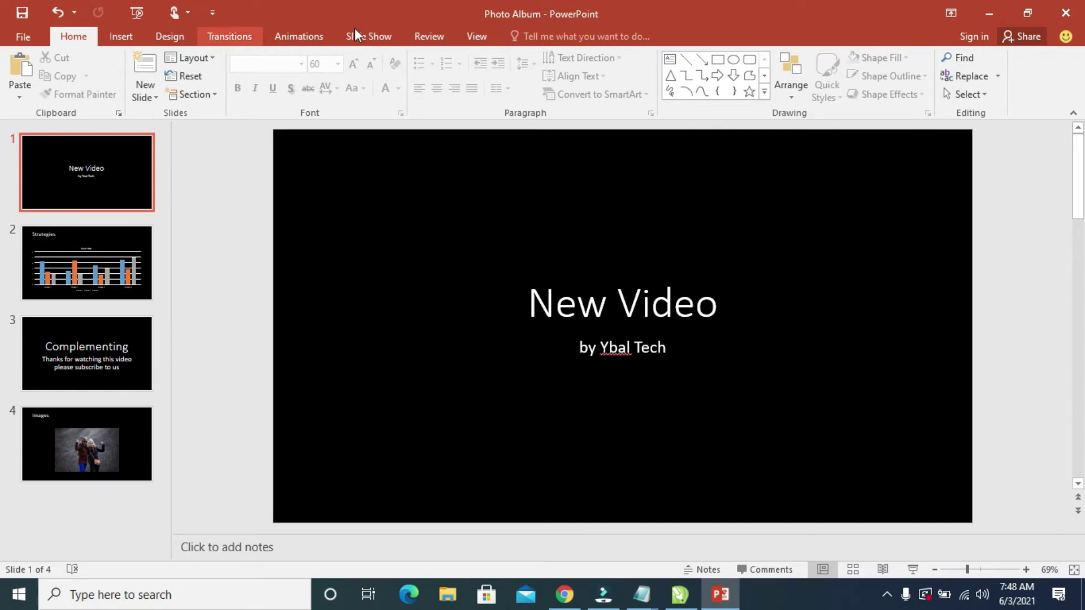
pyautogui.click(472, 39)
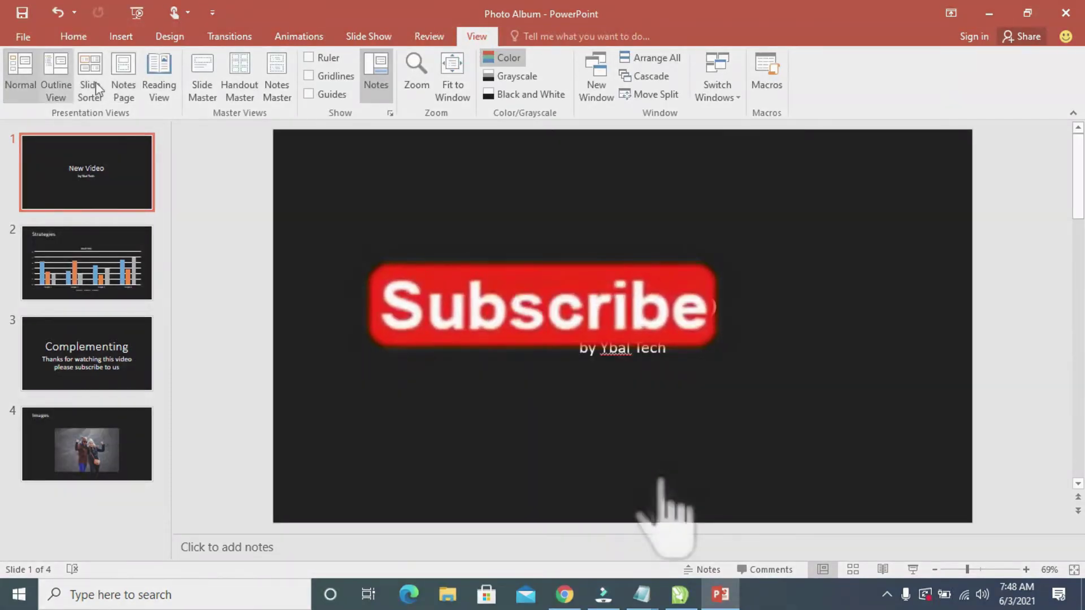
# Enter Slide Master view and select the top Office Theme master for slides 1–4
pyautogui.click(201, 87)
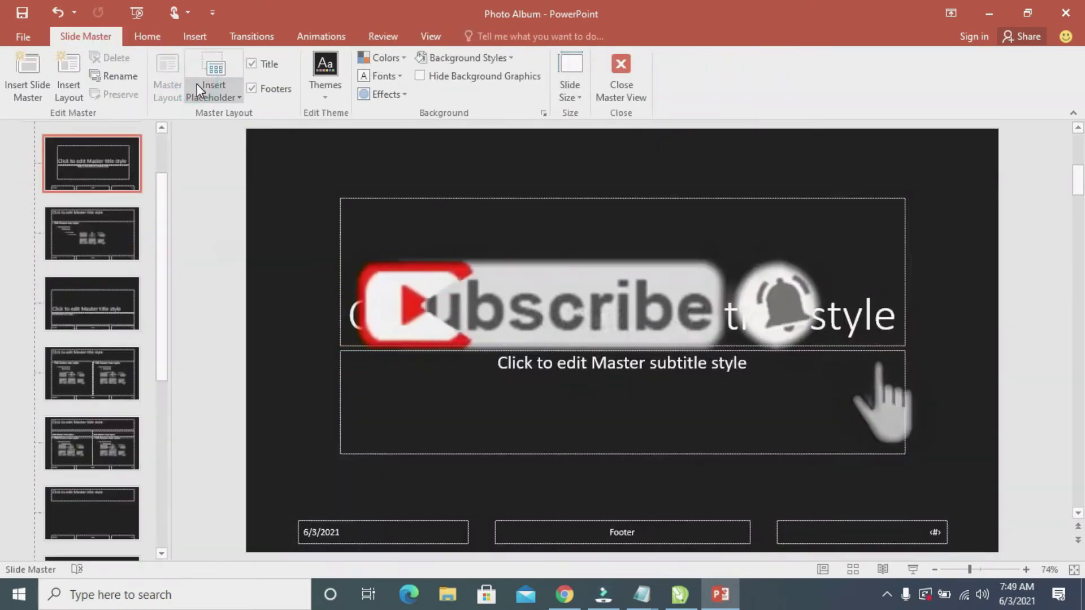
pyautogui.moveTo(161, 250); pyautogui.dragTo(161, 158)
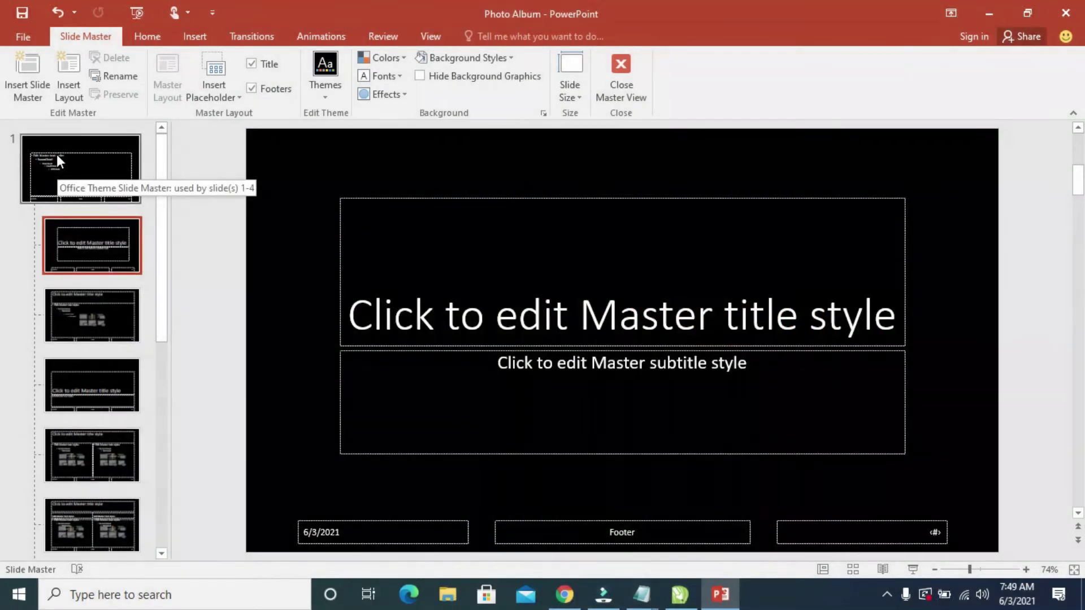
pyautogui.click(56, 155)
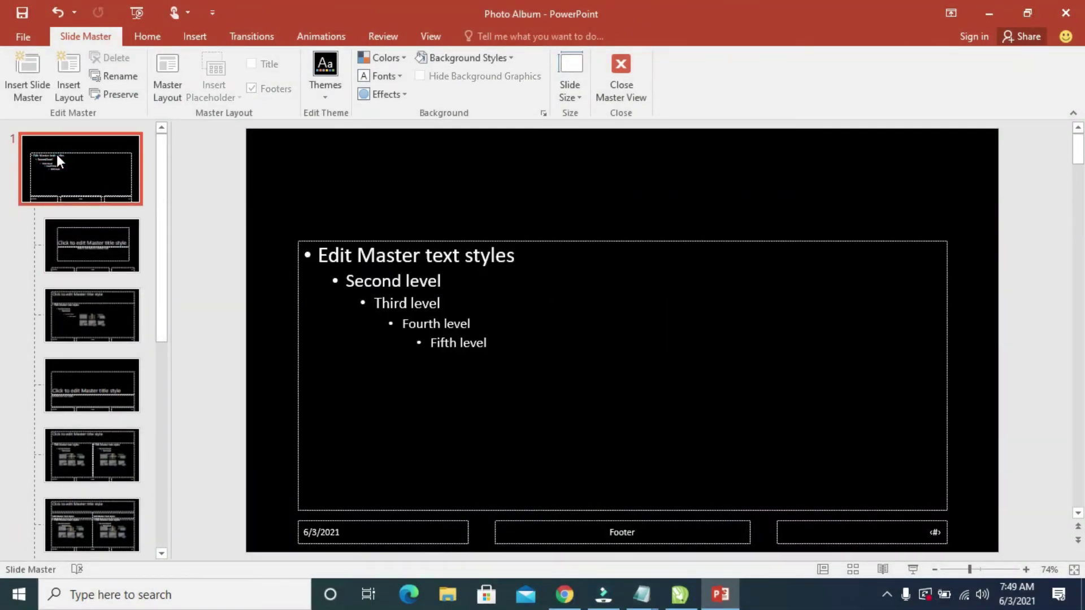
pyautogui.click(193, 36)
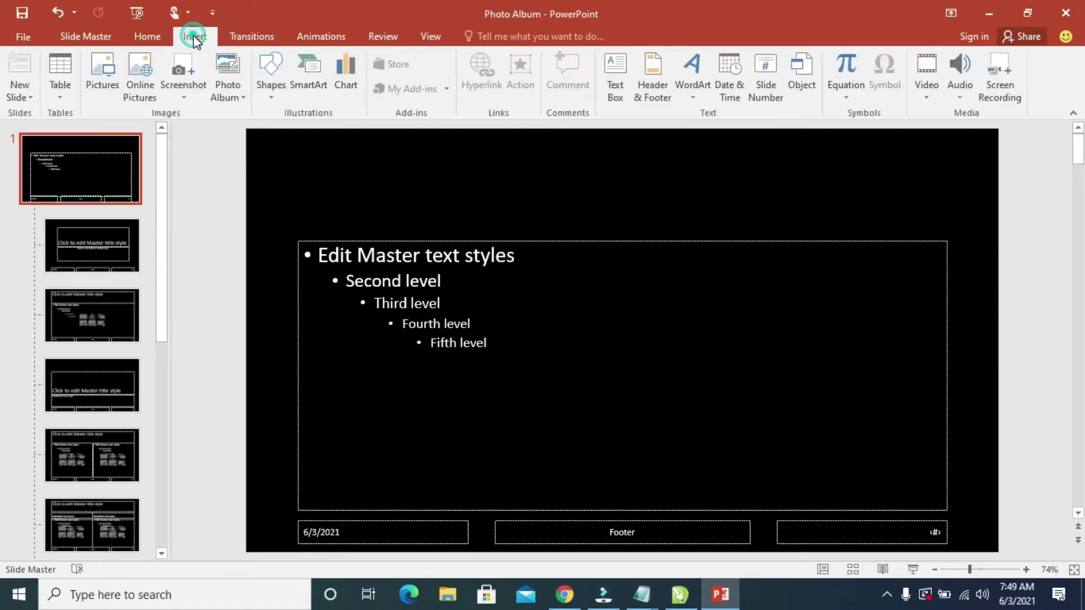
# Insert the twitter_circle-512 picture from Downloads onto the Office Theme master slide
pyautogui.click(101, 74)
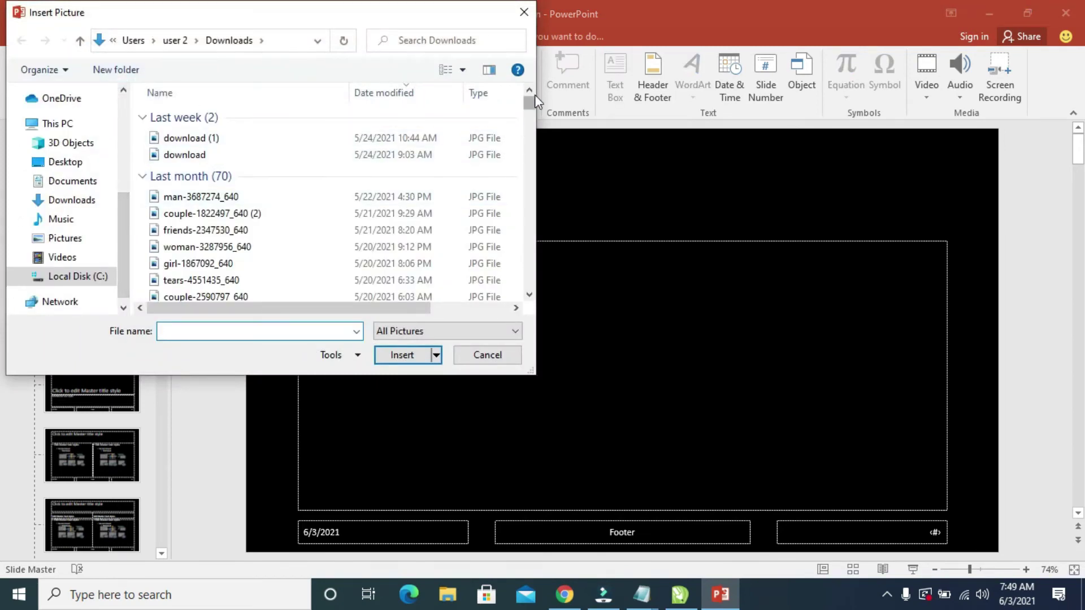
pyautogui.moveTo(529, 103); pyautogui.dragTo(525, 281)
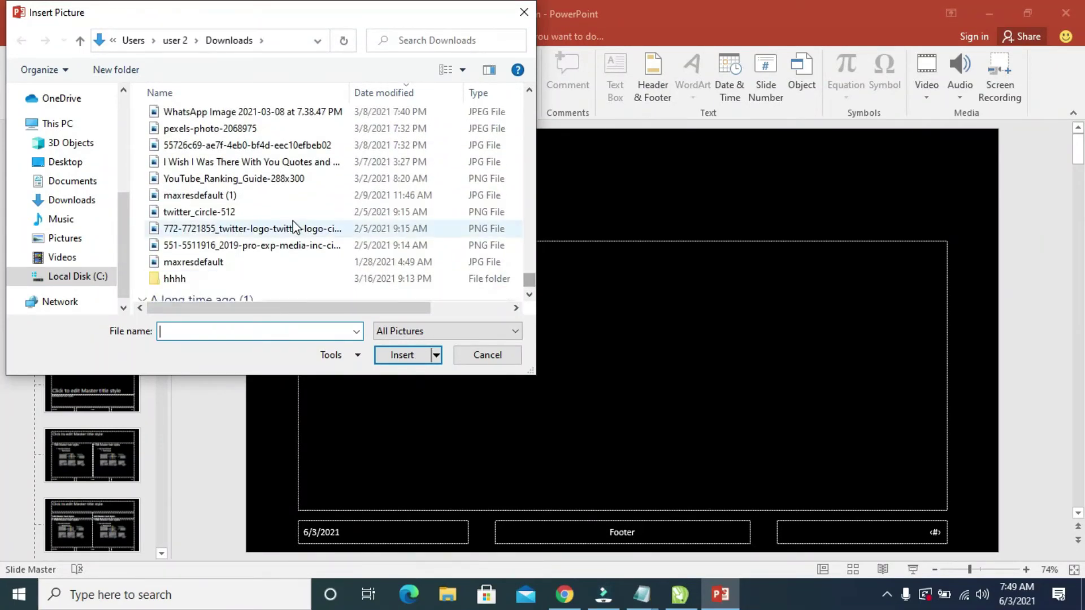
pyautogui.click(235, 213)
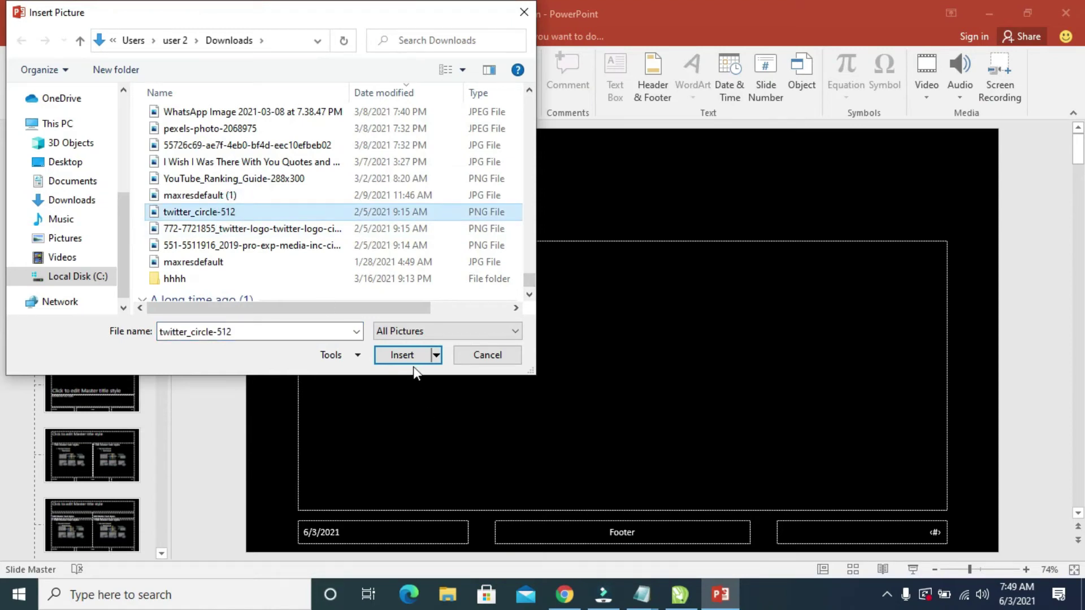
pyautogui.click(401, 356)
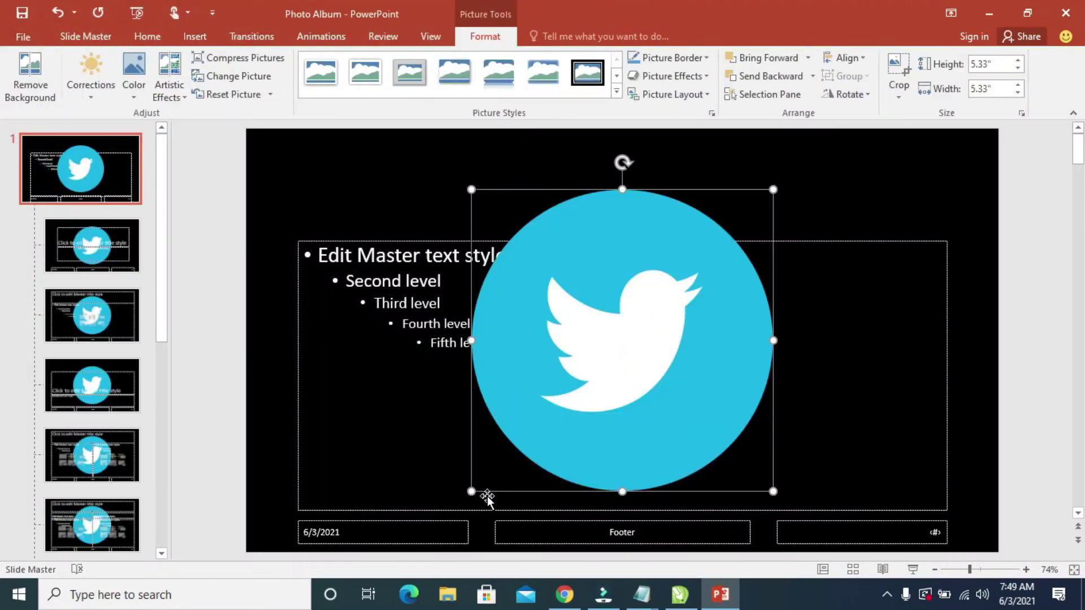
# Shrink the Twitter logo to 1.3" square and move it to the master's bottom-right corner
pyautogui.moveTo(472, 490); pyautogui.dragTo(720, 243)
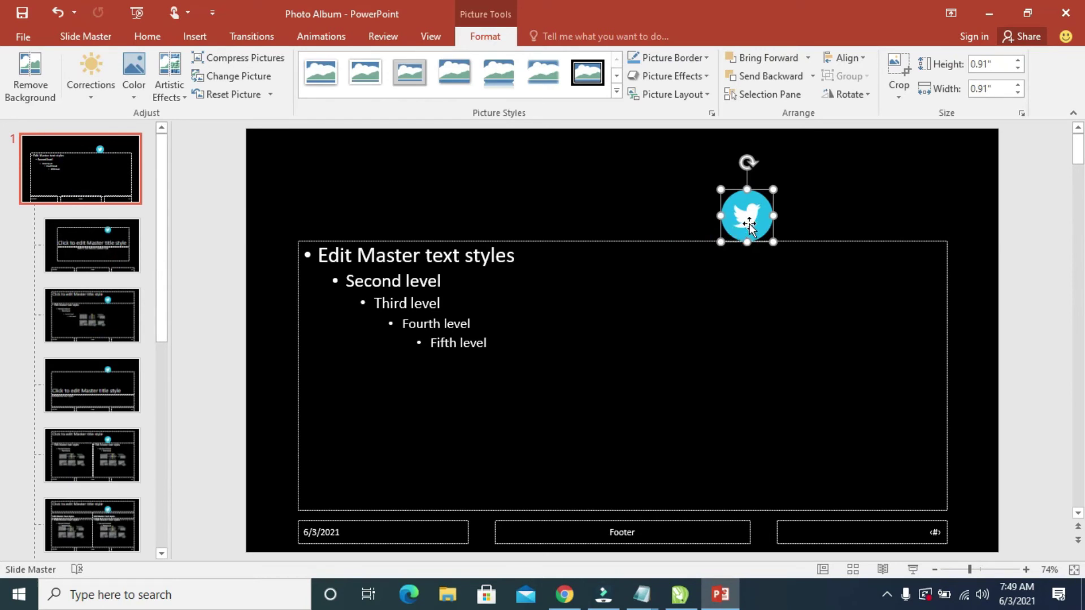
pyautogui.moveTo(750, 225); pyautogui.dragTo(925, 486)
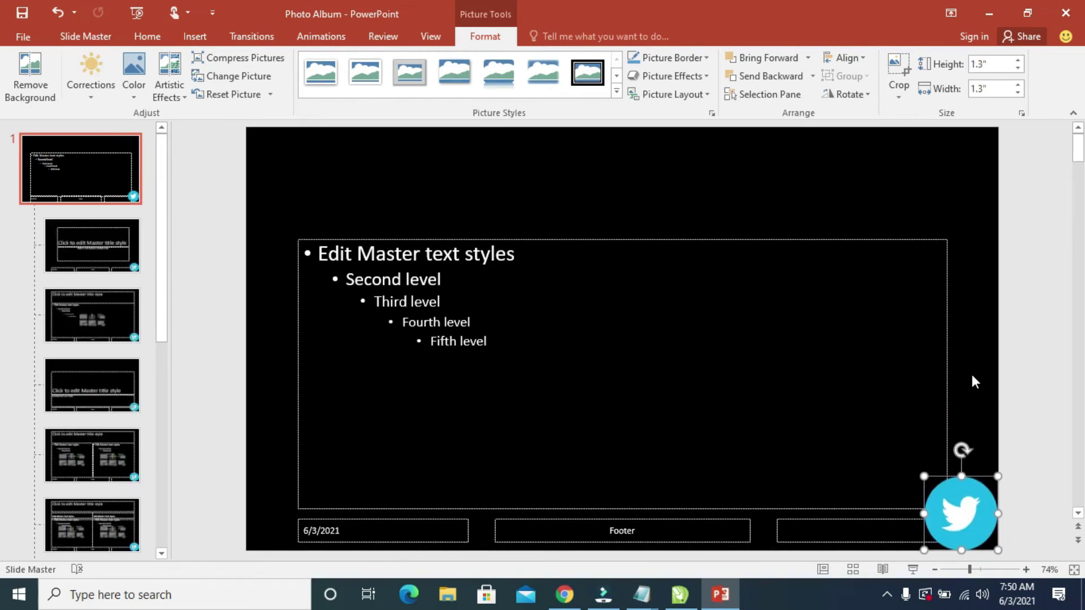
pyautogui.click(724, 204)
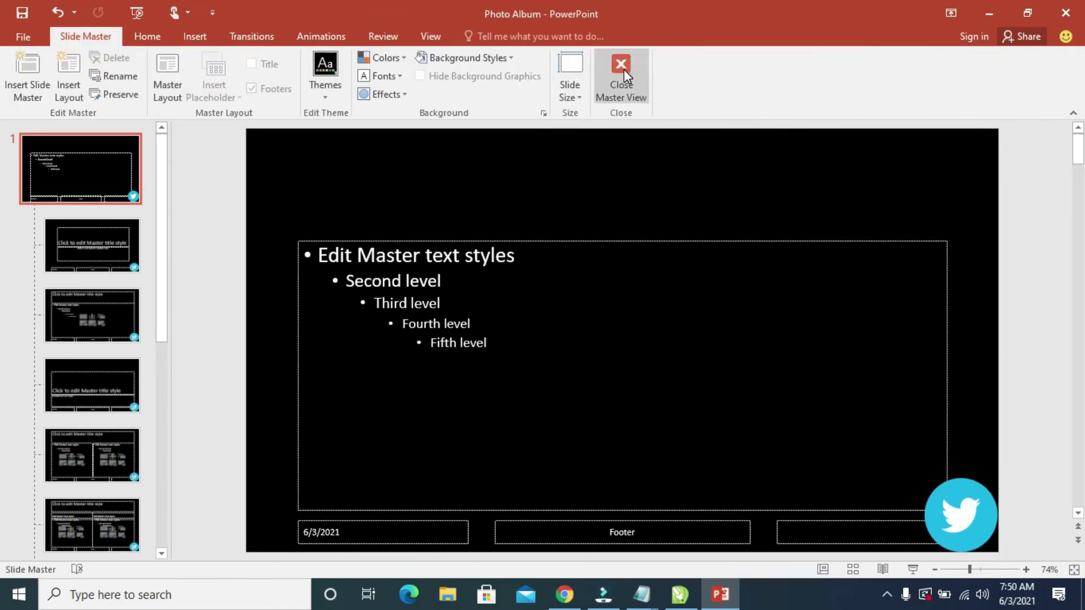
# Close Master View and confirm the Twitter logo appears on the Complementing and Images slides
pyautogui.click(622, 70)
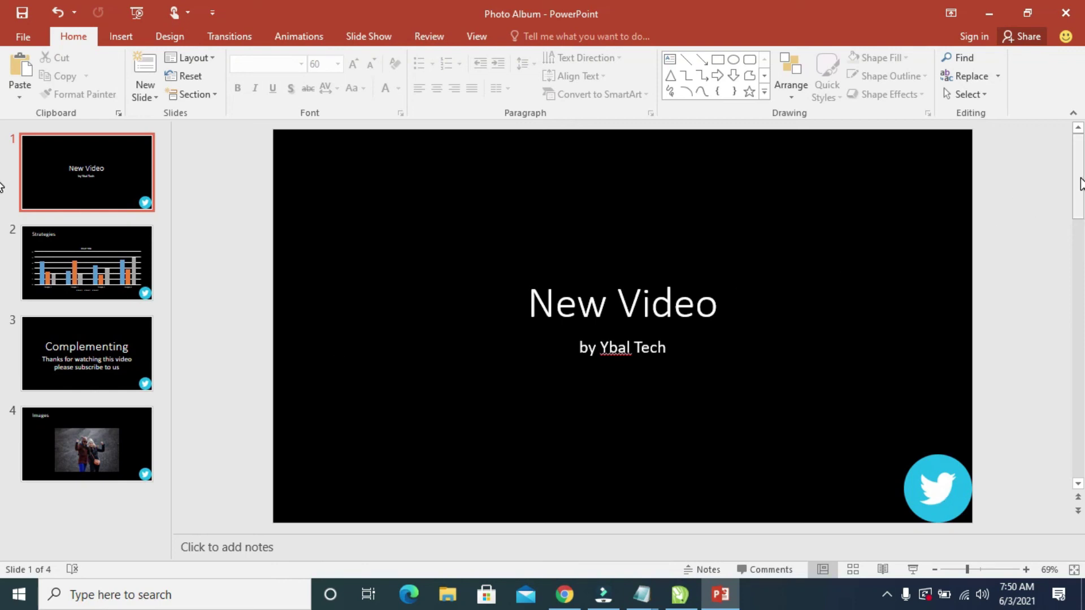
pyautogui.moveTo(1080, 184); pyautogui.dragTo(1083, 259)
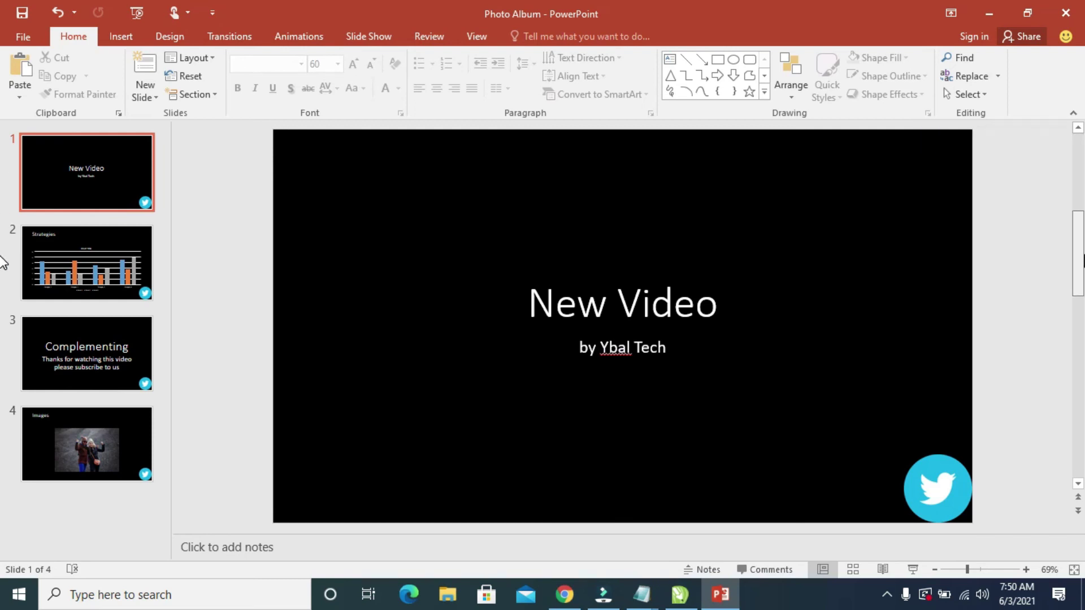
pyautogui.click(133, 364)
pyautogui.click(103, 431)
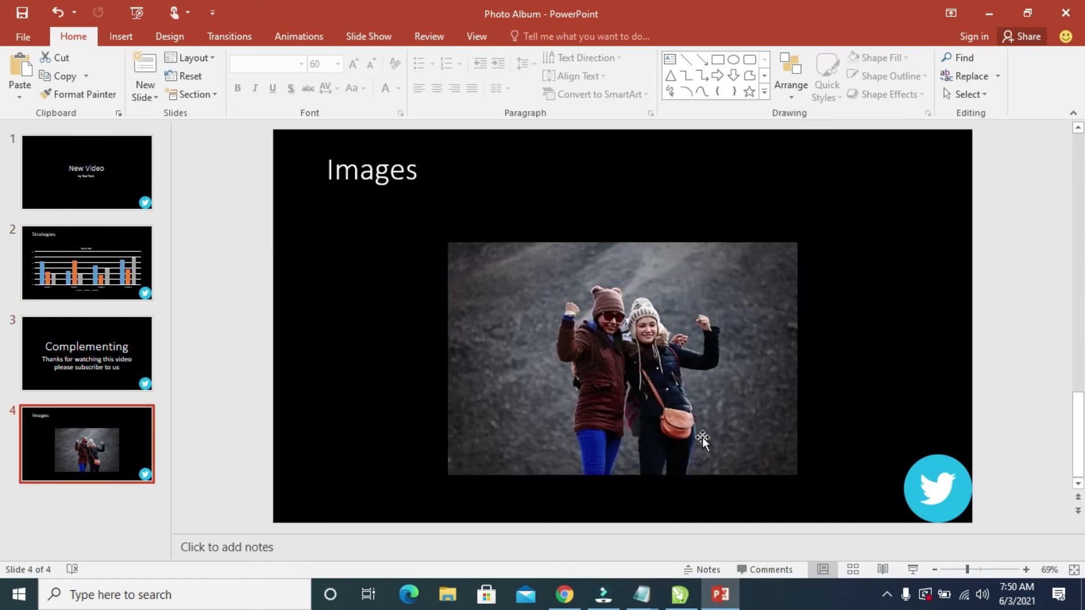
pyautogui.moveTo(1078, 412); pyautogui.dragTo(1075, 152)
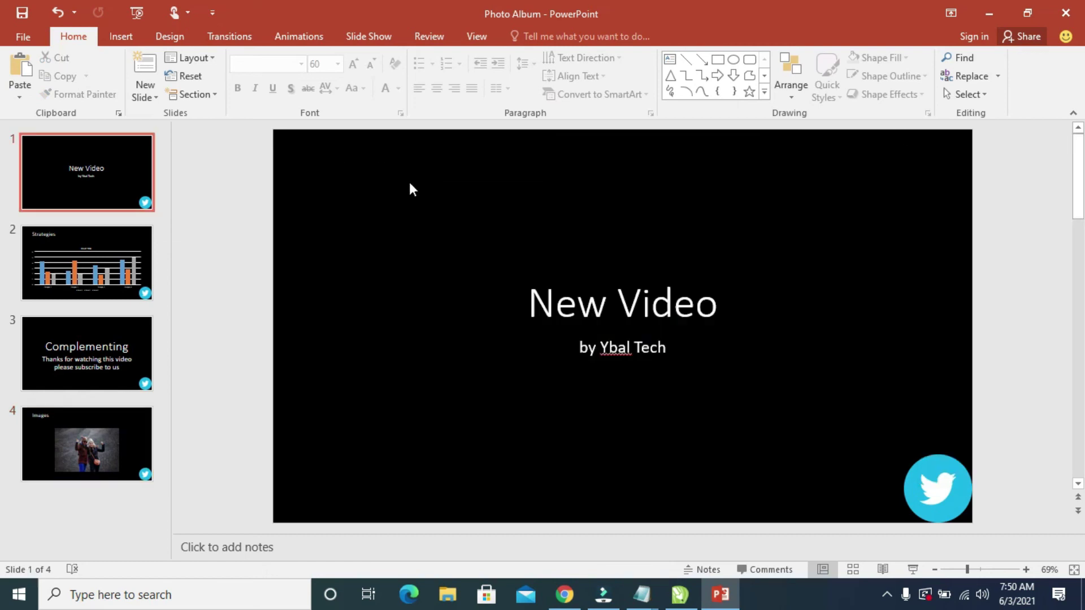